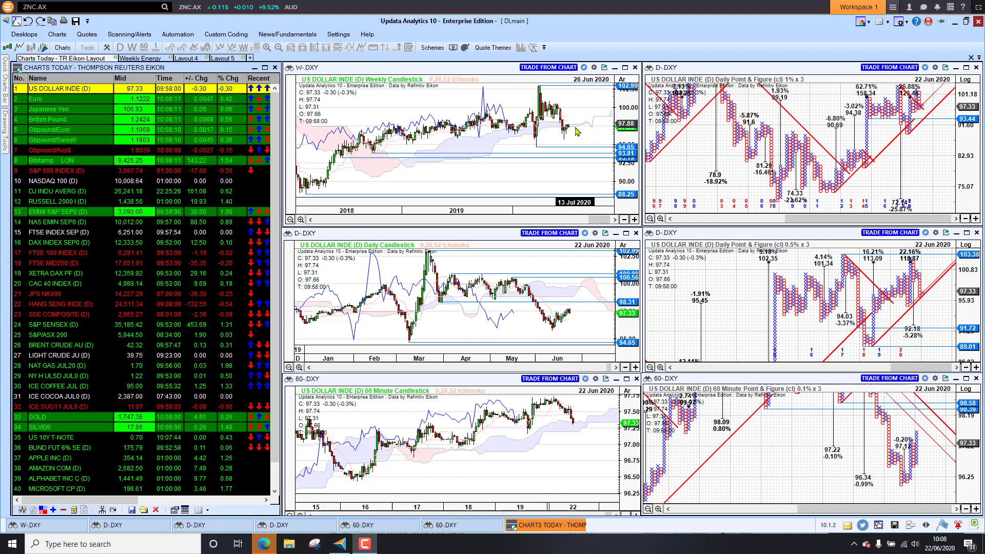
# - Review Euro, Yen, Pound, GBP/EUR, GBP/CHF and GBP/AUD charts, ending on Bitstamp bitcoin
pyautogui.click(54, 98)
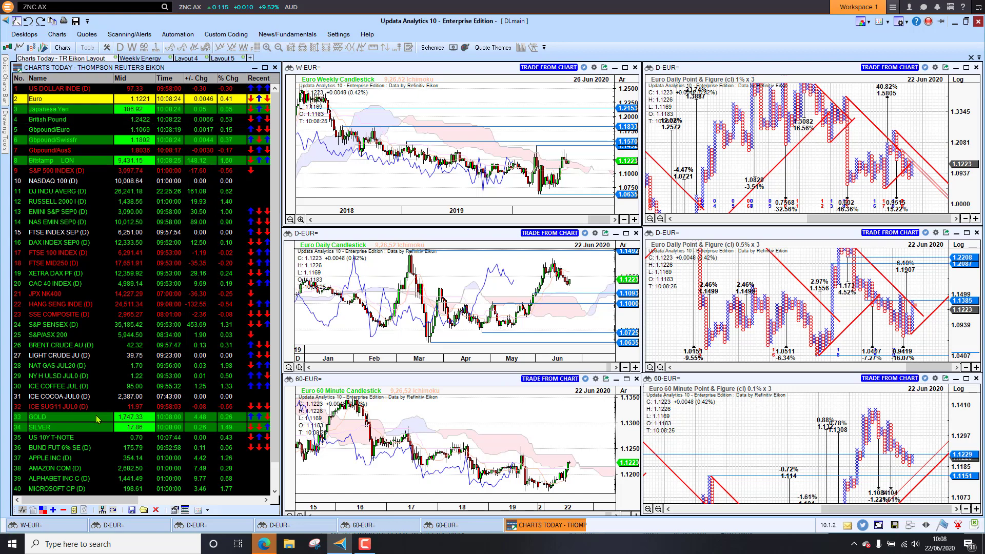
pyautogui.click(76, 109)
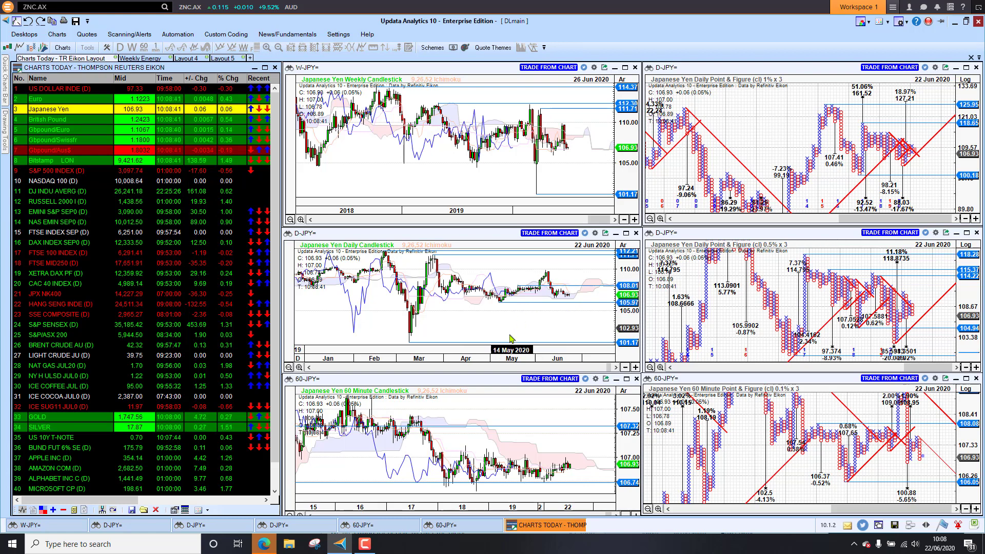
pyautogui.click(58, 122)
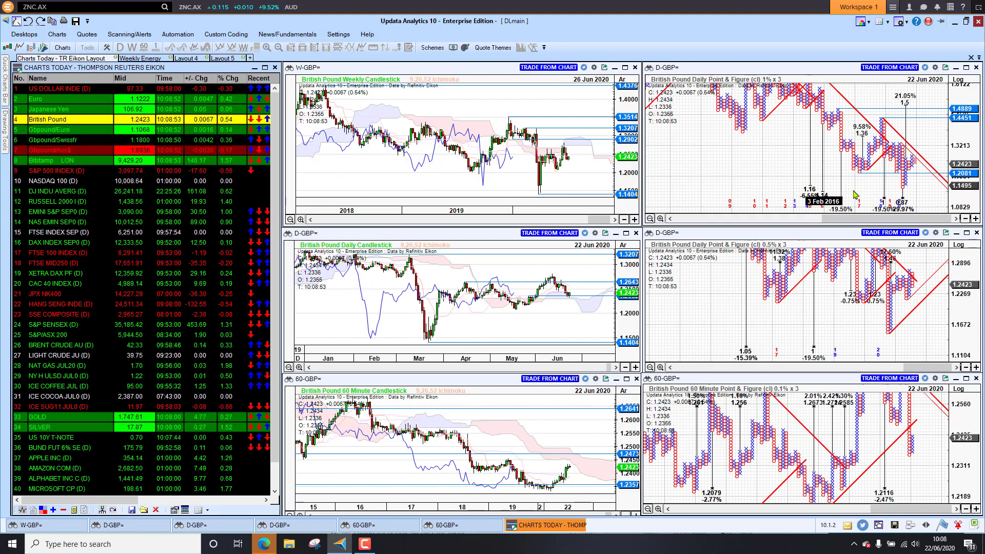
pyautogui.click(39, 131)
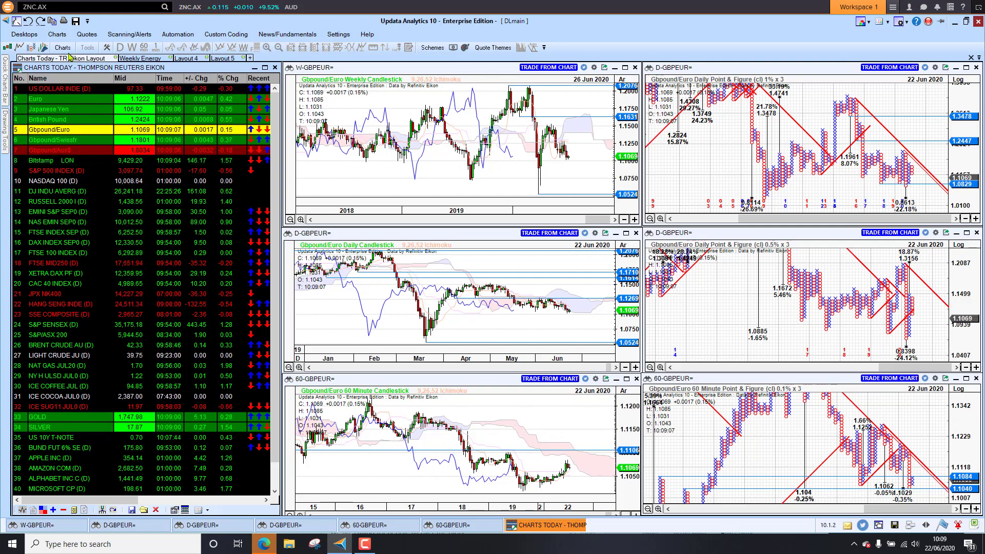
pyautogui.click(66, 140)
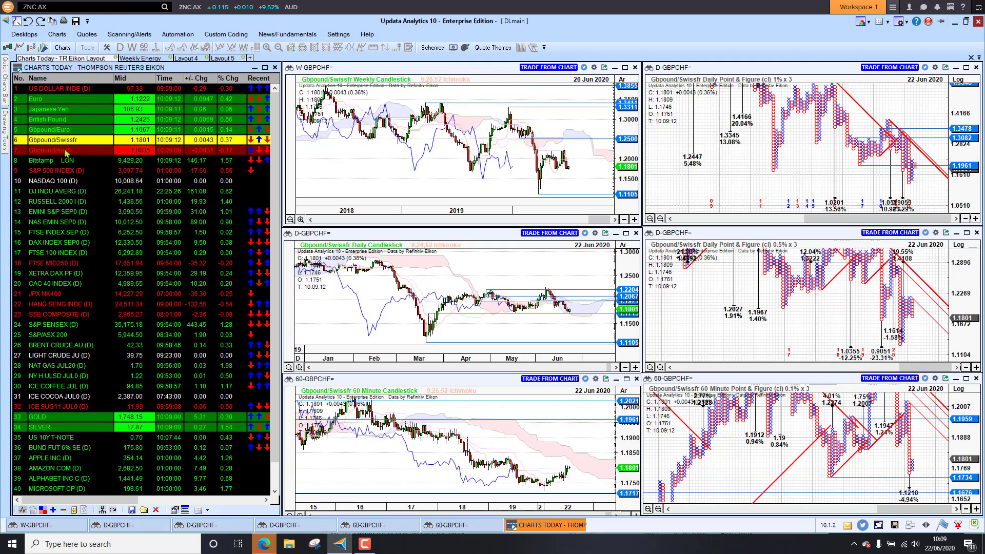
pyautogui.click(71, 150)
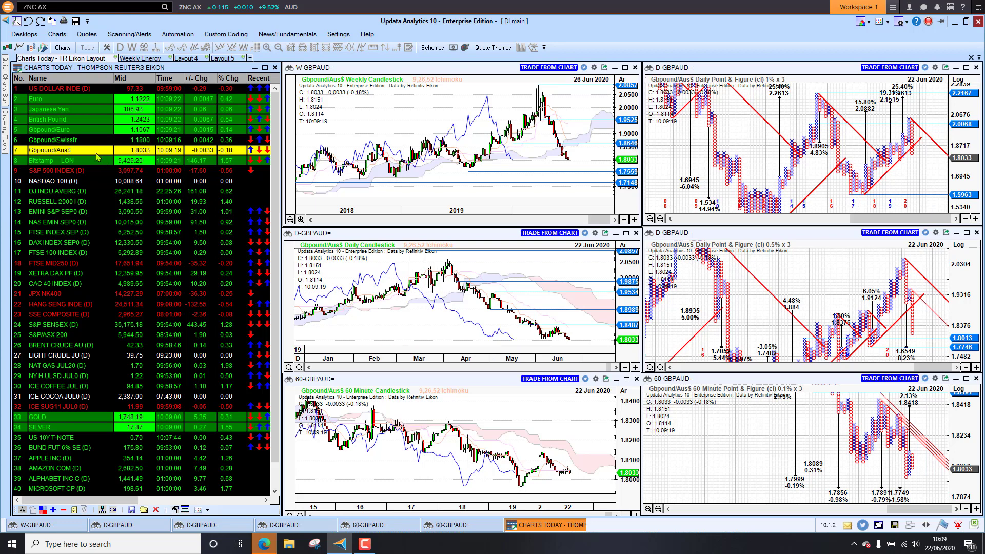
pyautogui.click(42, 161)
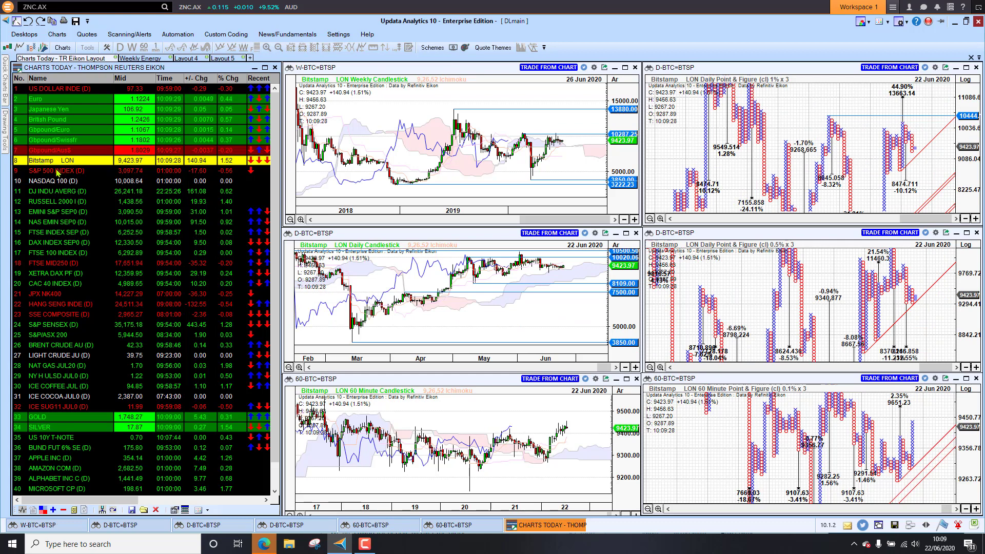
# - Review S&P 500, NASDAQ 100, Dow, E-mini S&P and NAS E-mini, ending on XETRA DAX PF
pyautogui.click(58, 172)
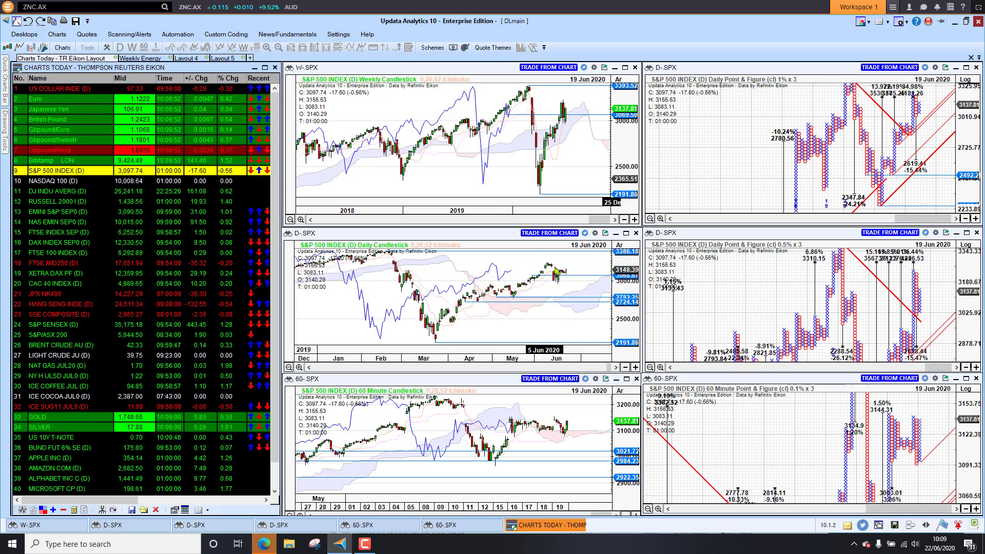
pyautogui.click(72, 181)
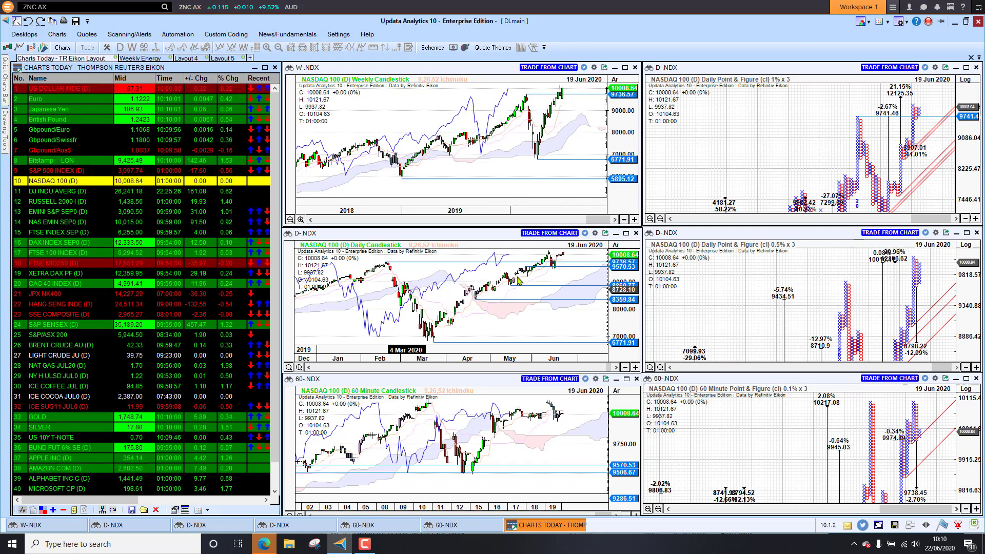
pyautogui.click(60, 192)
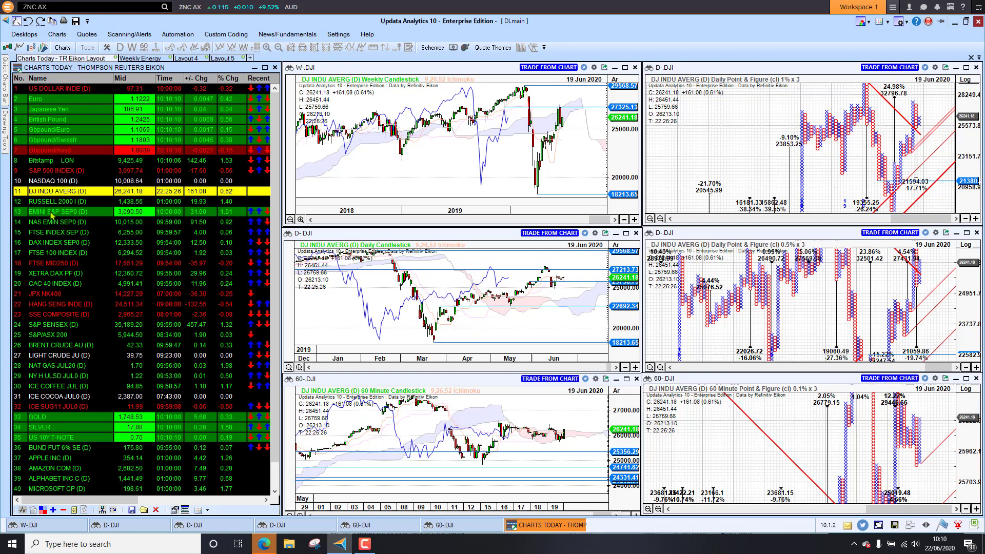
pyautogui.click(52, 213)
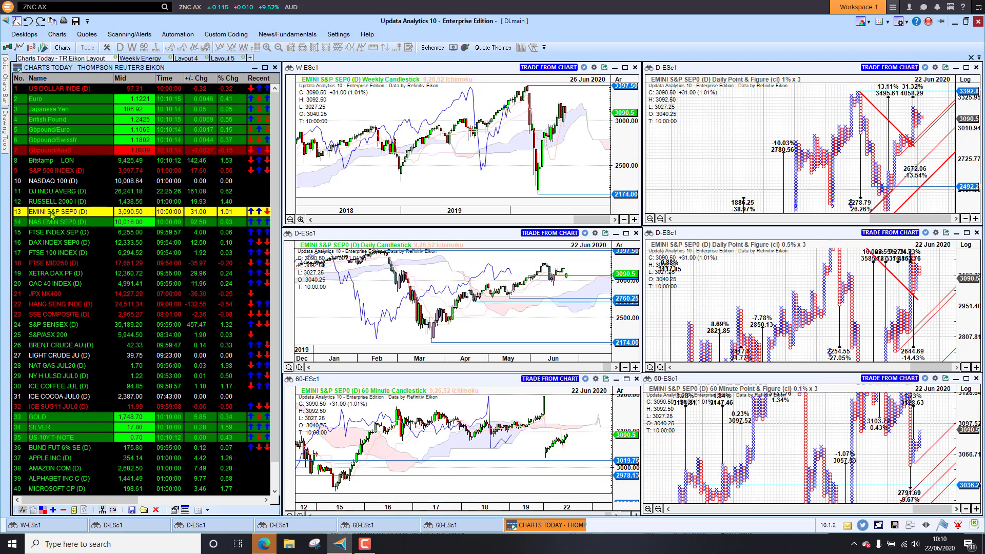
pyautogui.click(44, 223)
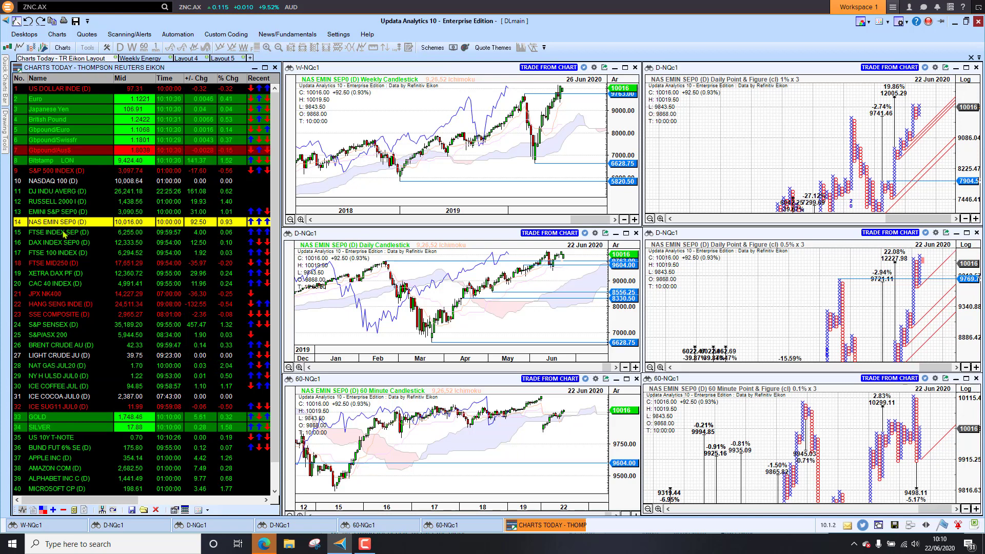
pyautogui.click(45, 277)
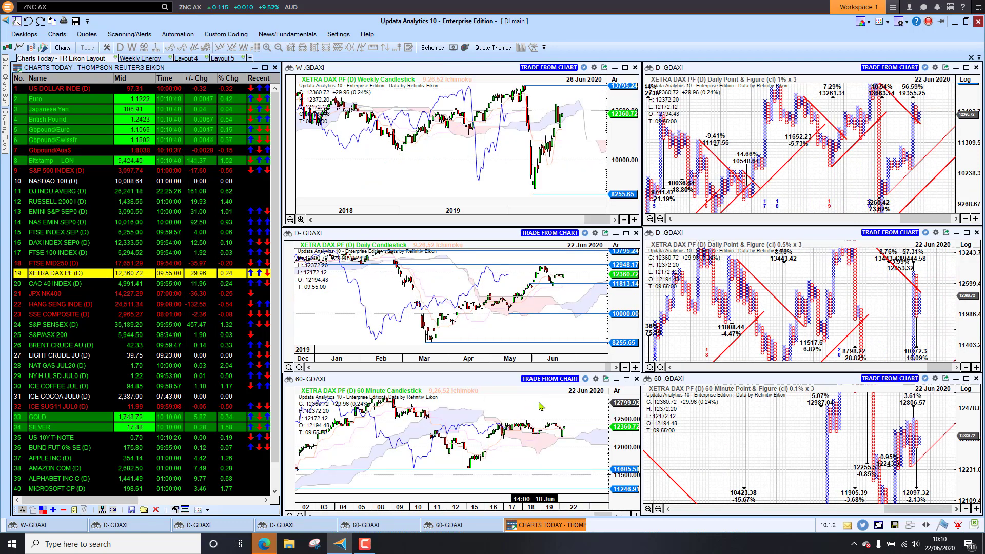
# - Review CAC 40, JPX NK400, Hang Seng, SSE Composite and Sensex, ending on S&P/ASX 200
pyautogui.click(72, 284)
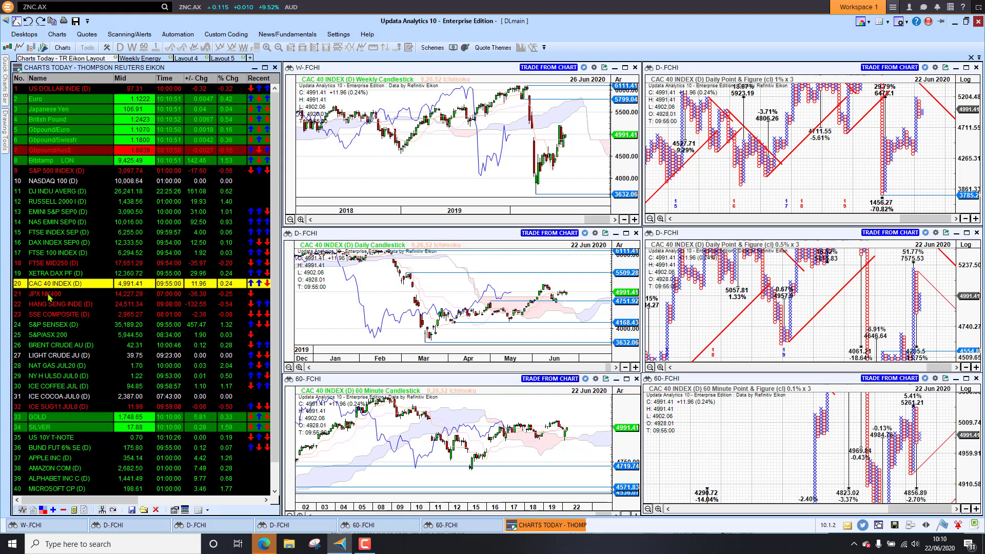
pyautogui.click(49, 295)
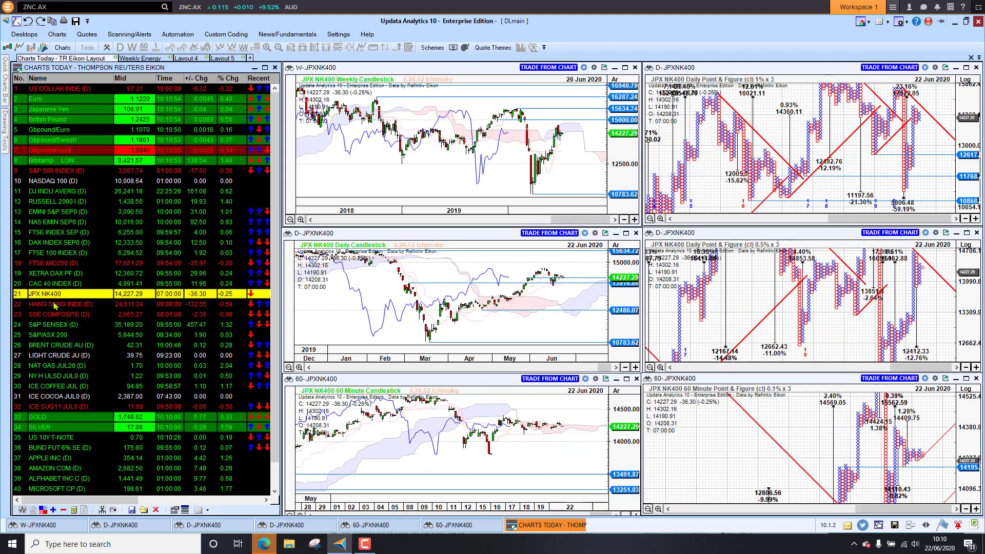
pyautogui.click(55, 305)
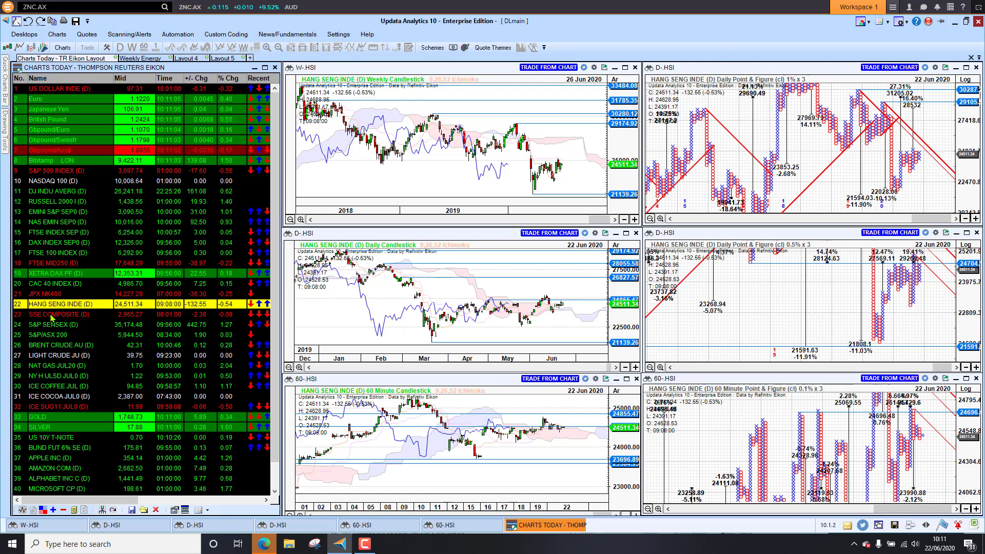
pyautogui.click(51, 316)
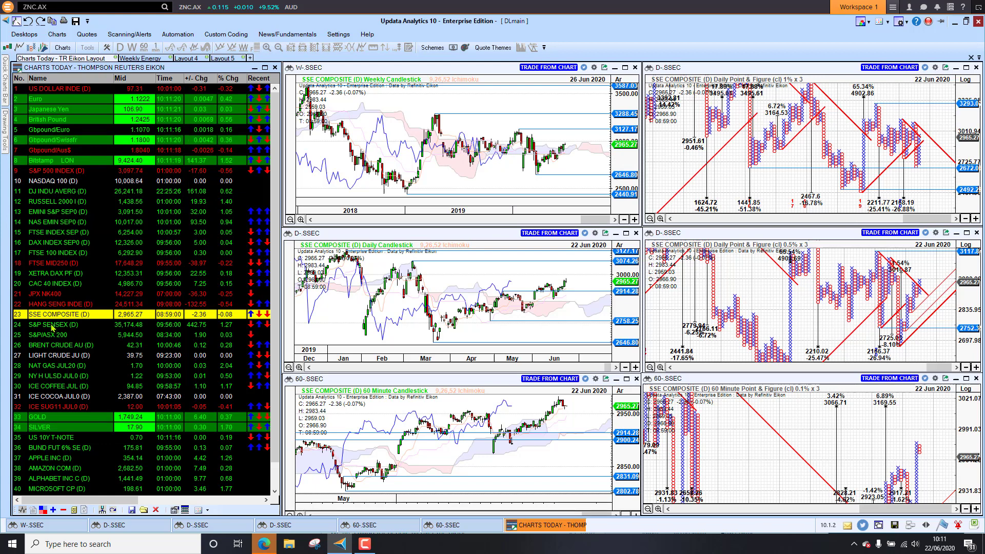
pyautogui.click(53, 326)
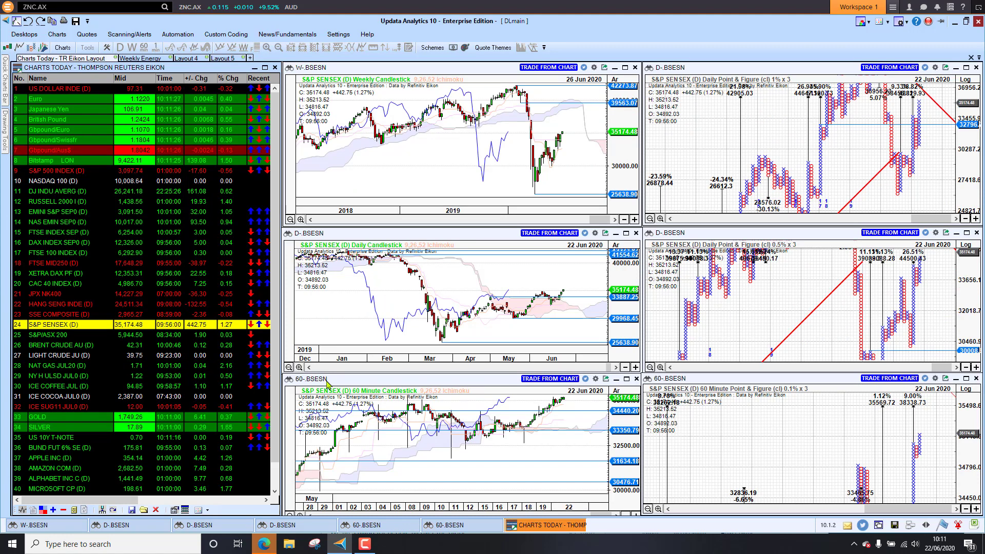
pyautogui.click(48, 335)
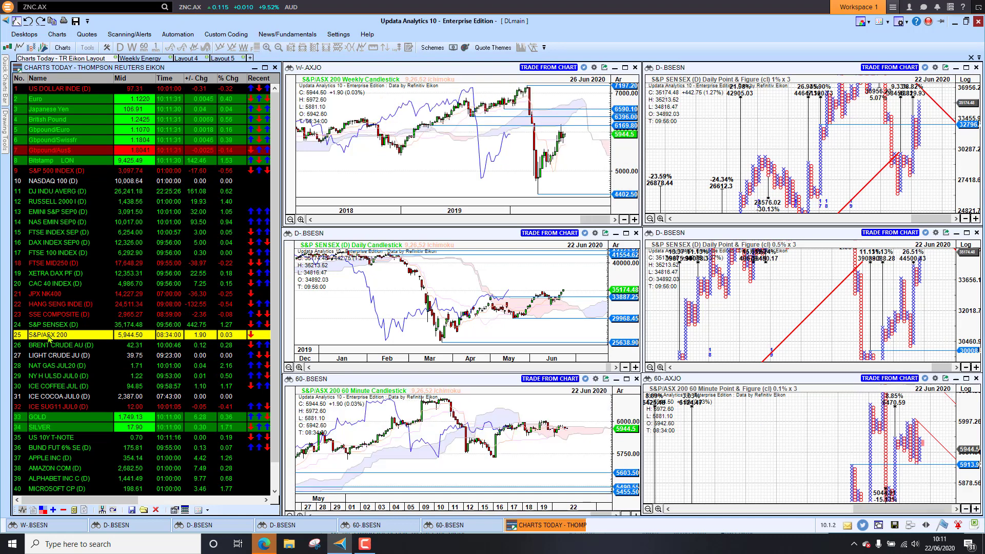
pyautogui.click(54, 418)
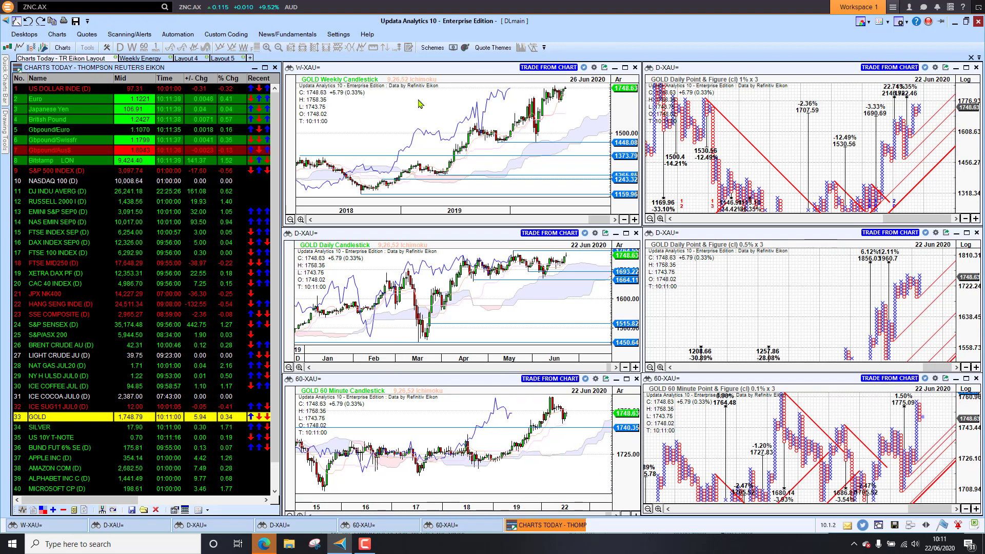
pyautogui.doubleClick(421, 69)
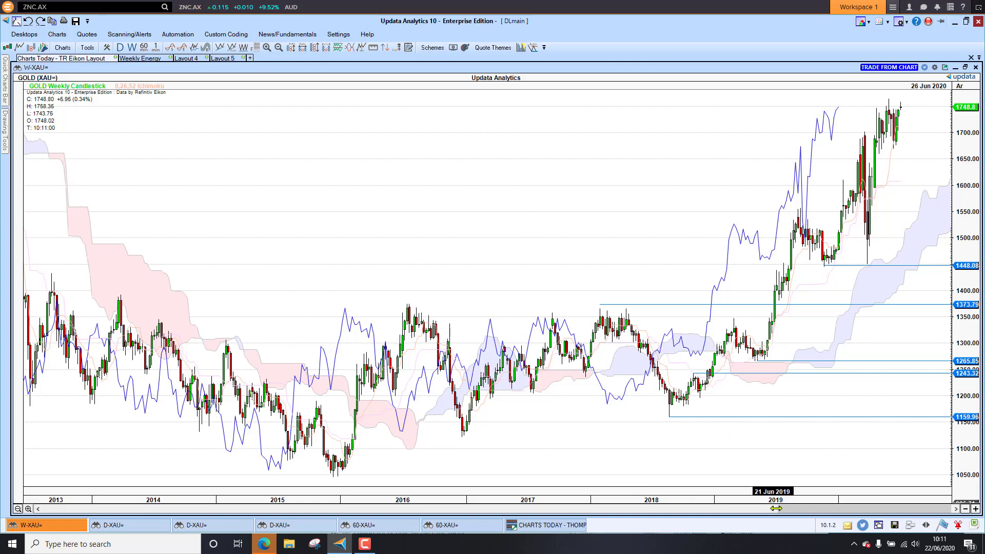
pyautogui.moveTo(775, 508)
pyautogui.mouseDown()
pyautogui.moveTo(546, 512)
pyautogui.moveTo(545, 538)
pyautogui.moveTo(789, 513)
pyautogui.mouseUp()
pyautogui.click(965, 67)
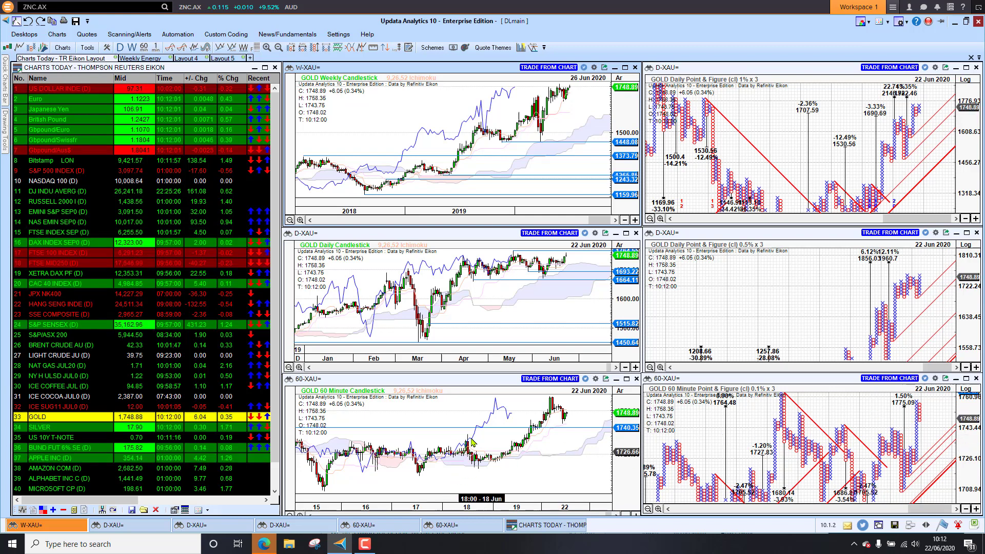
# - Load Silver, US 10Y T-Note and Apple in turn, finishing on Microsoft (MSFT.O)
pyautogui.click(46, 427)
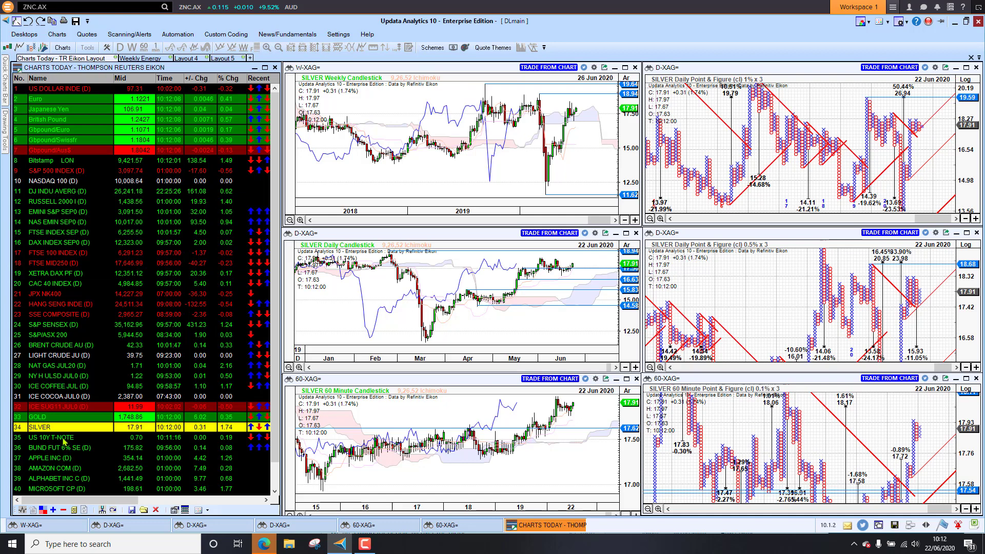
pyautogui.click(64, 439)
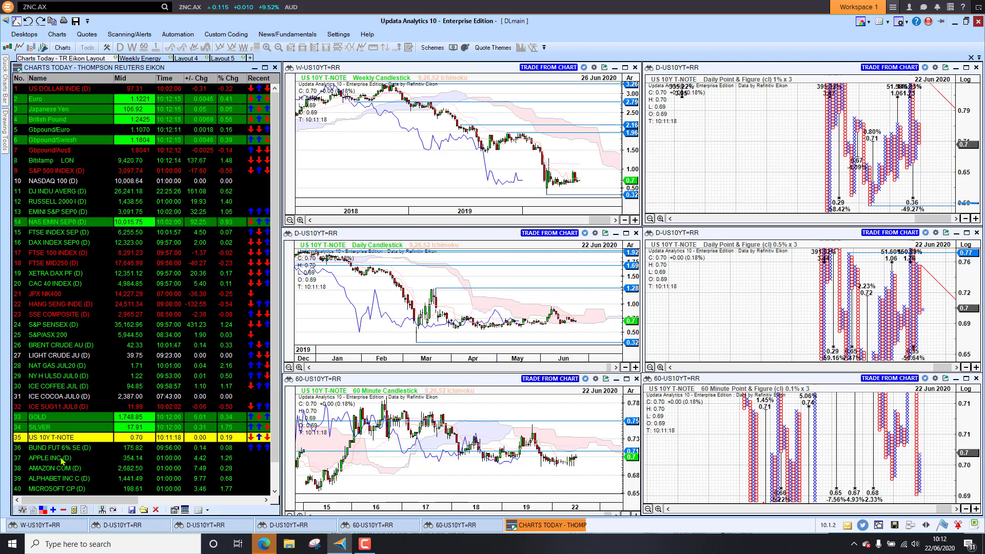
pyautogui.click(62, 458)
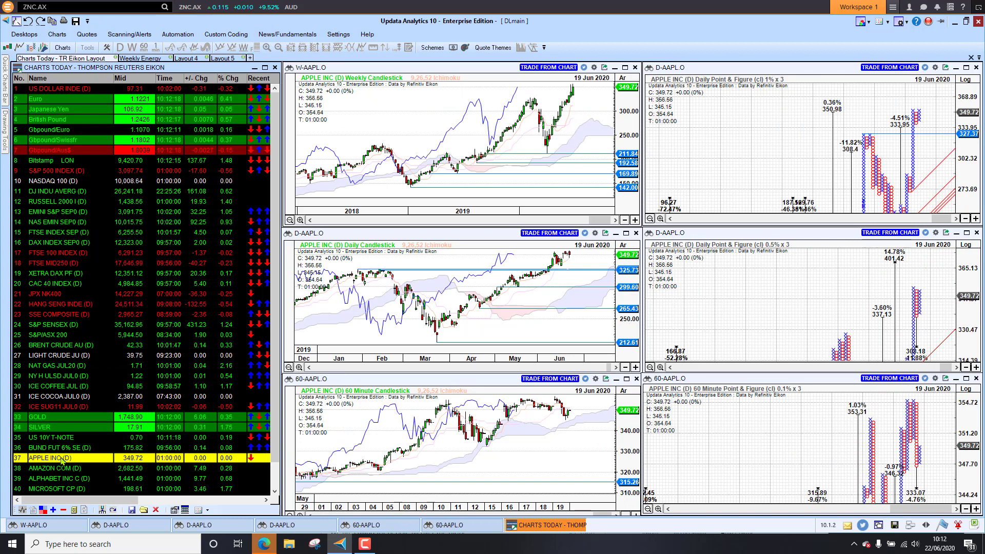
pyautogui.click(64, 490)
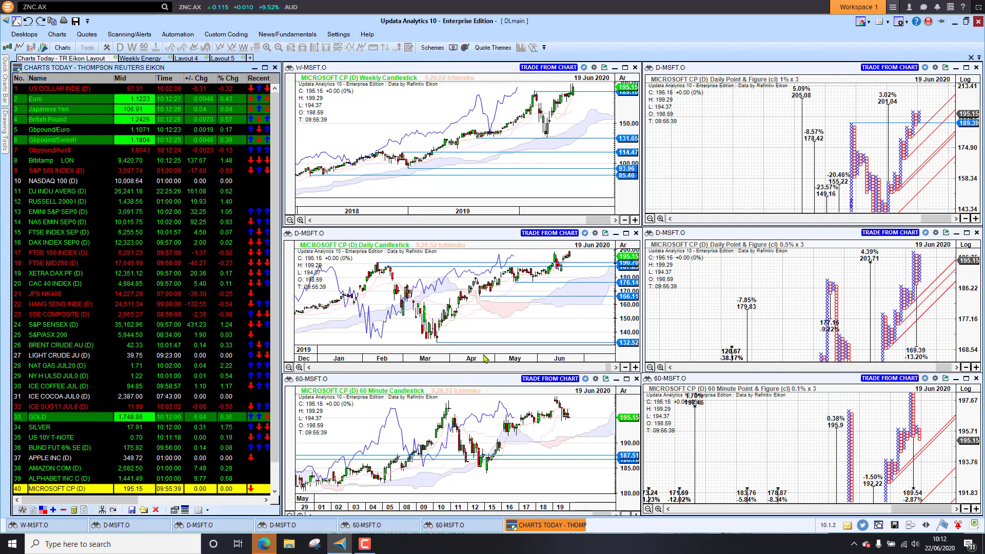
# - Open the Weekly Energy layout, shift the P&F views, then load Light Crude and Nat Gas Jul20
pyautogui.click(142, 62)
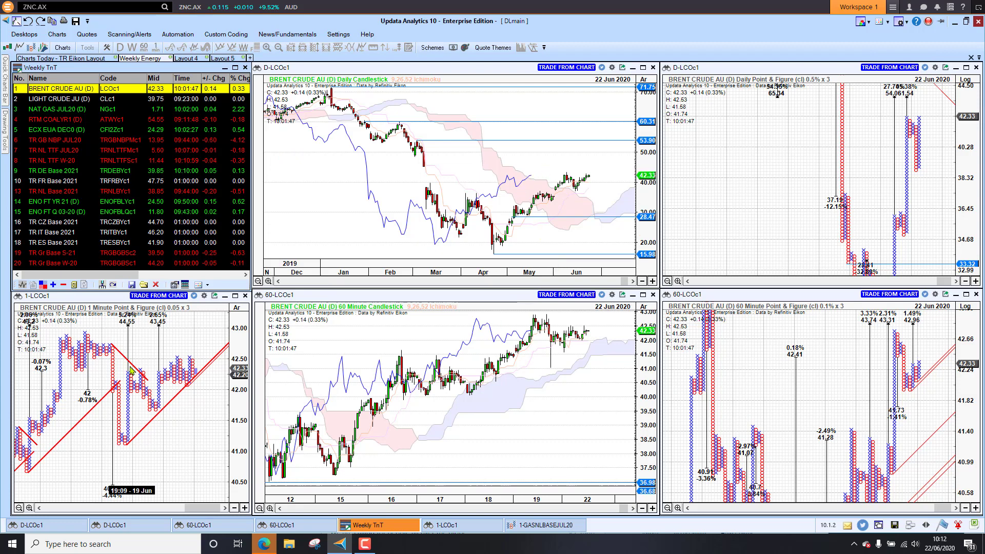
pyautogui.moveTo(198, 417); pyautogui.dragTo(203, 454)
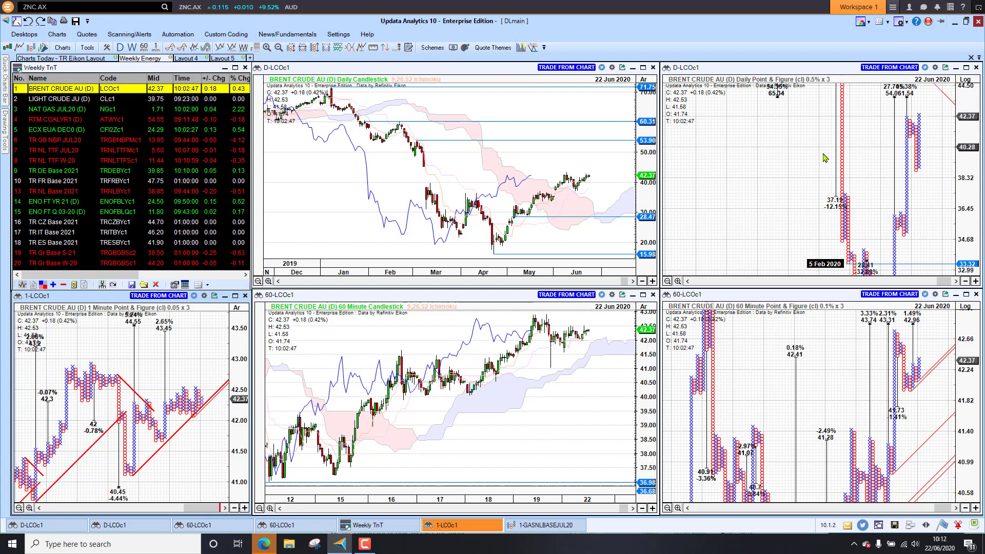
pyautogui.moveTo(765, 160); pyautogui.dragTo(771, 241)
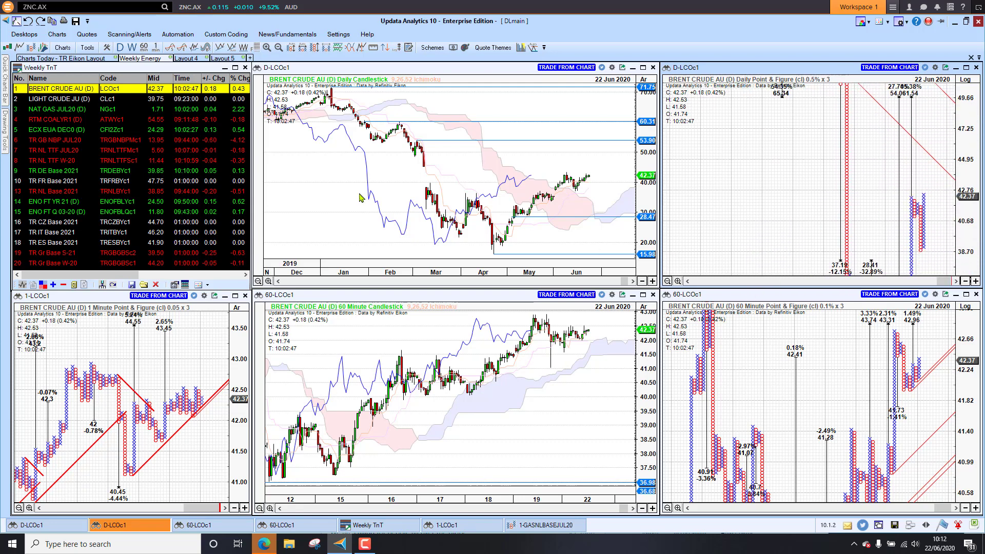
pyautogui.click(70, 100)
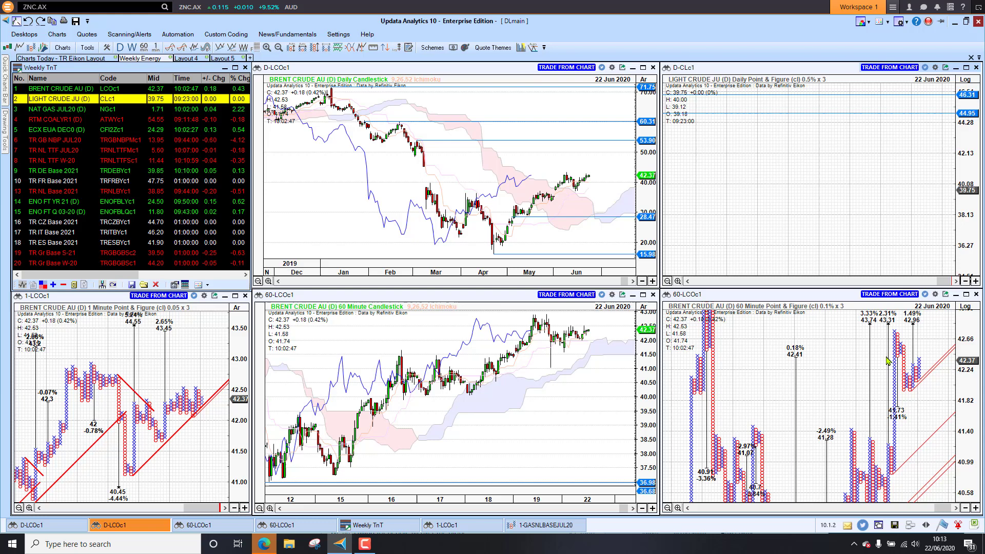
pyautogui.click(50, 110)
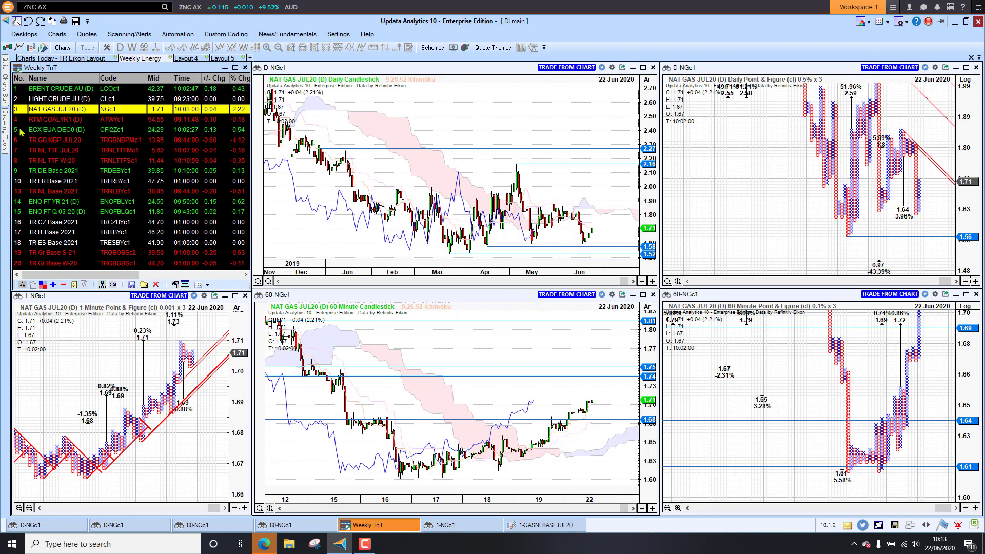
# - Cycle coal, EUA, NBP and TTF contracts to TR DE Base 2021; rescale 60-minute P&F to 38.56–40.54
pyautogui.click(42, 120)
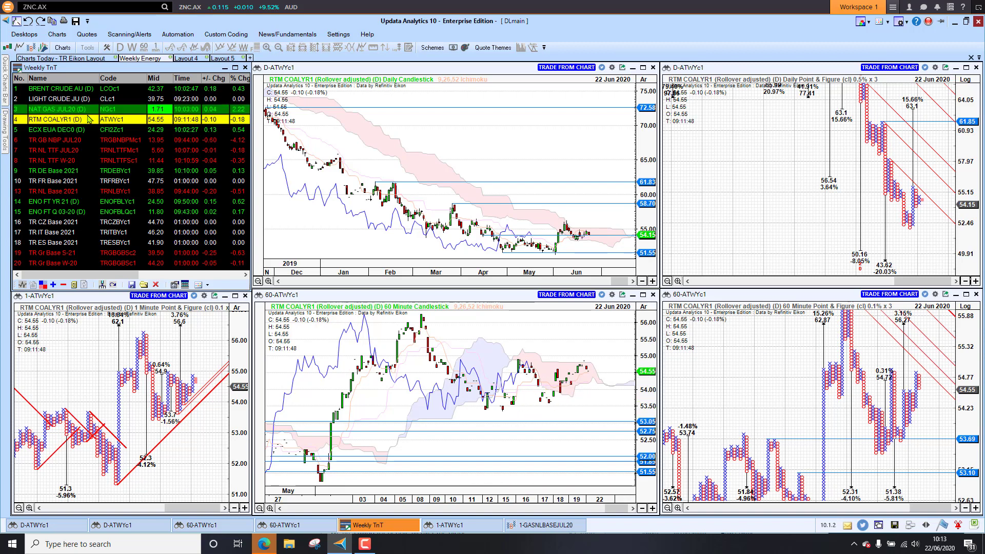
pyautogui.click(58, 132)
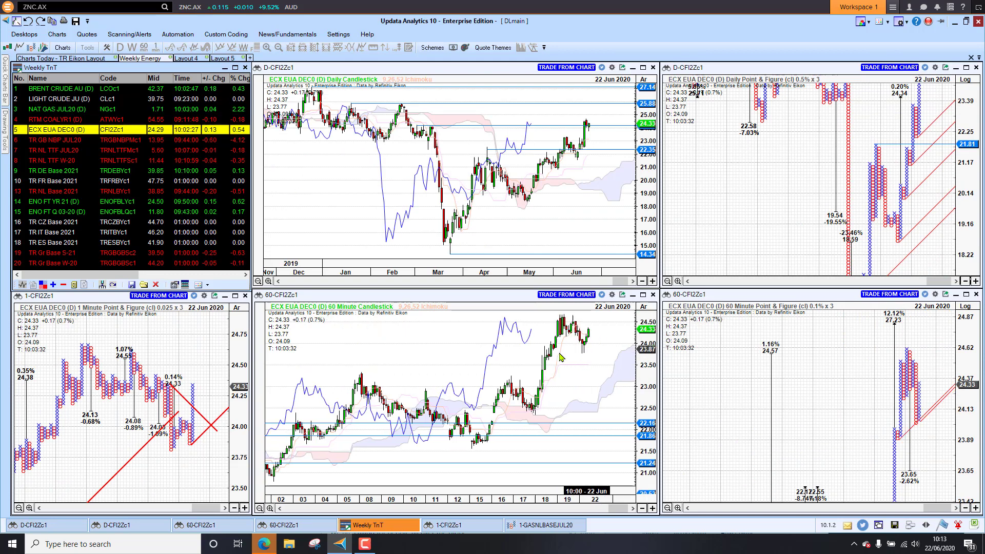
pyautogui.click(44, 141)
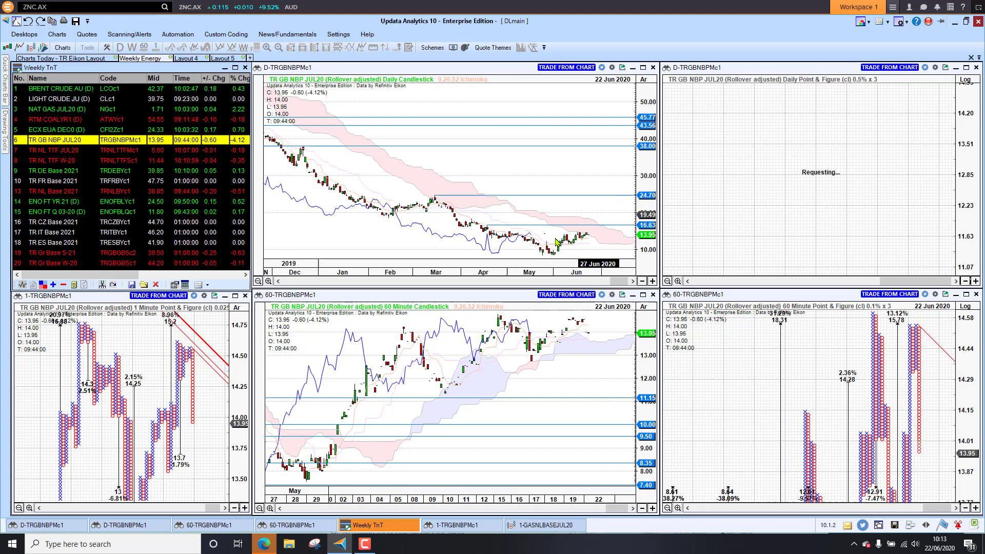
pyautogui.click(58, 153)
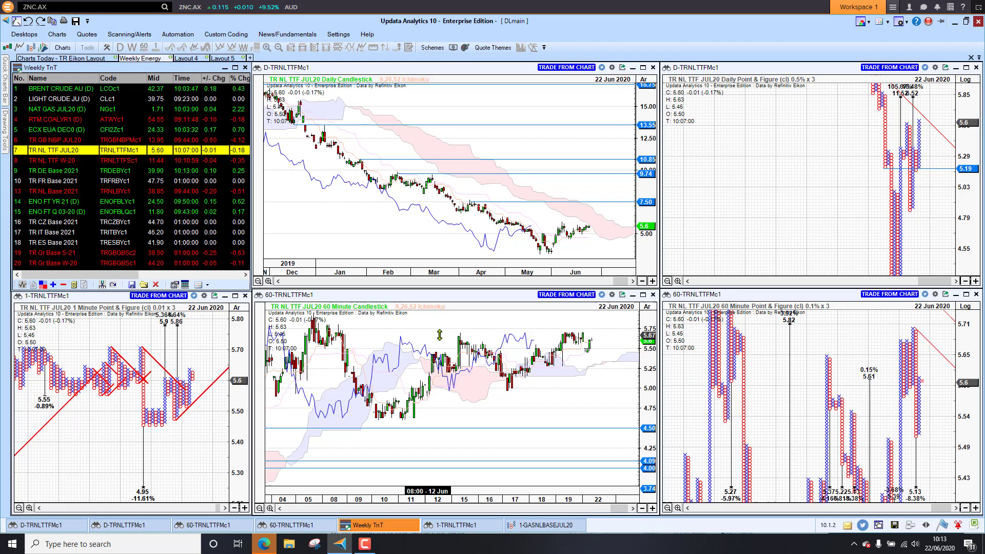
pyautogui.click(60, 161)
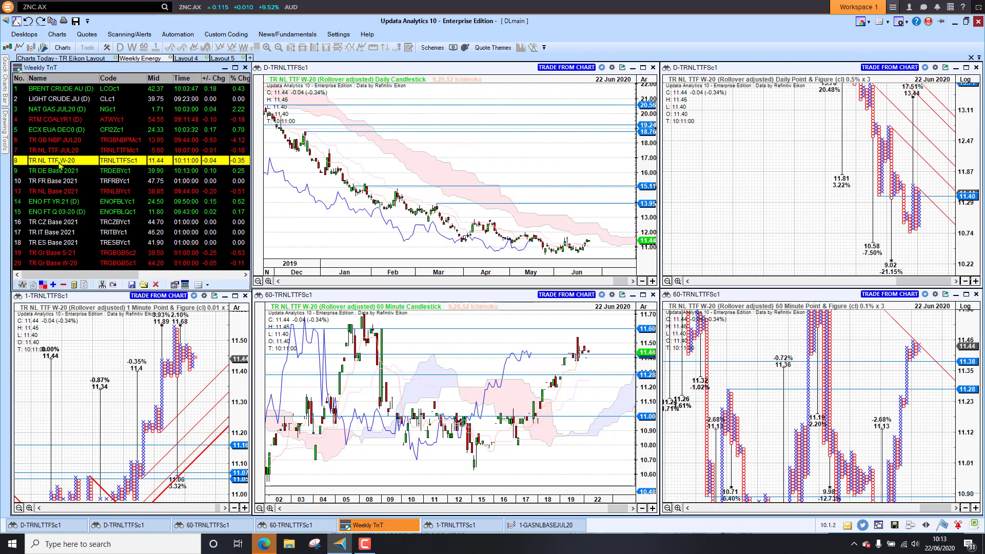
pyautogui.click(65, 171)
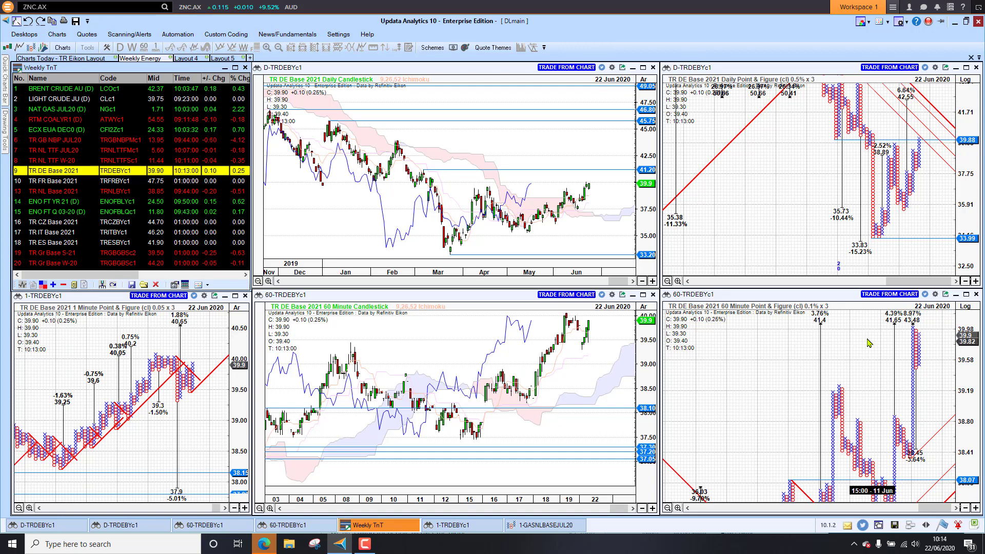
pyautogui.moveTo(868, 342); pyautogui.dragTo(930, 334)
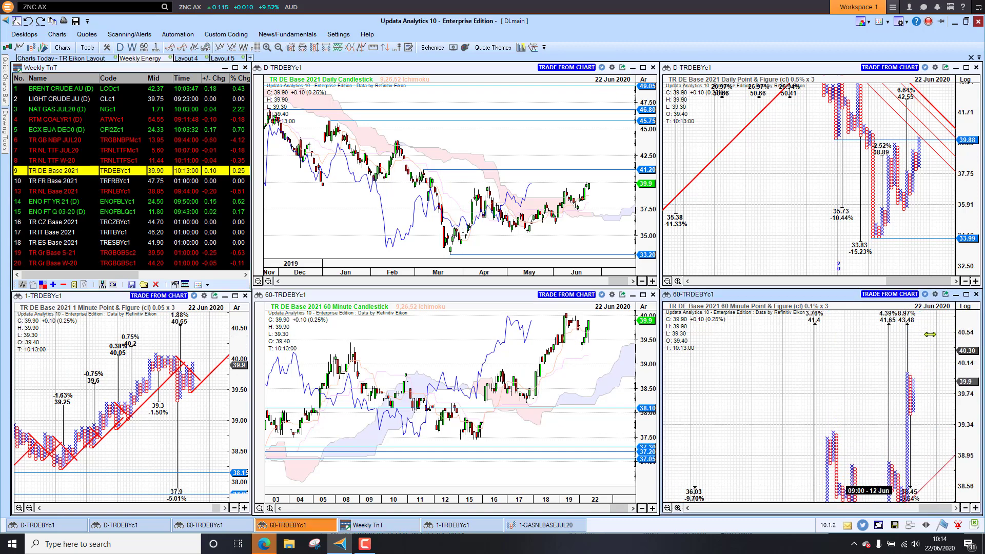